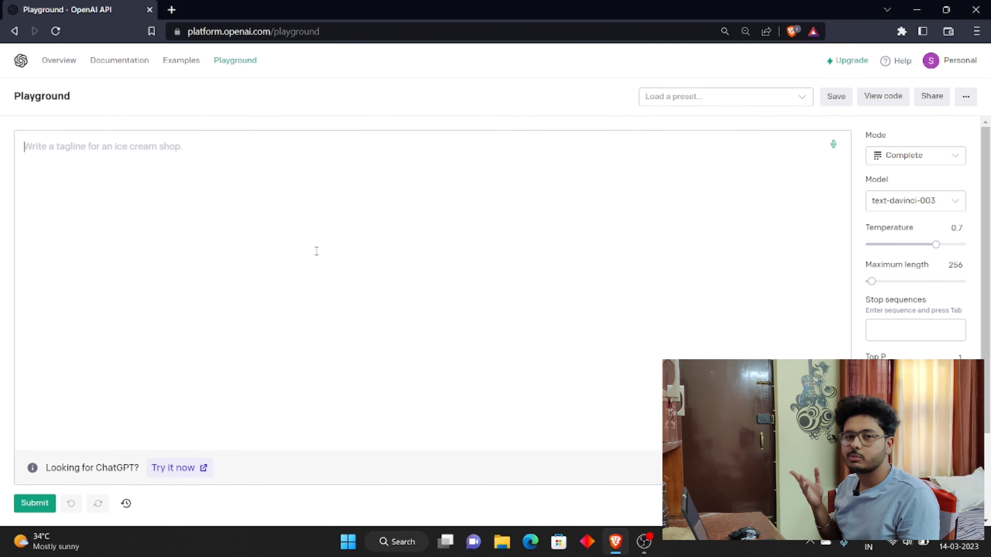
# Generate five video ideas from the prompt 'give me 5 video ideas with wired facts'.
pyautogui.write('give')
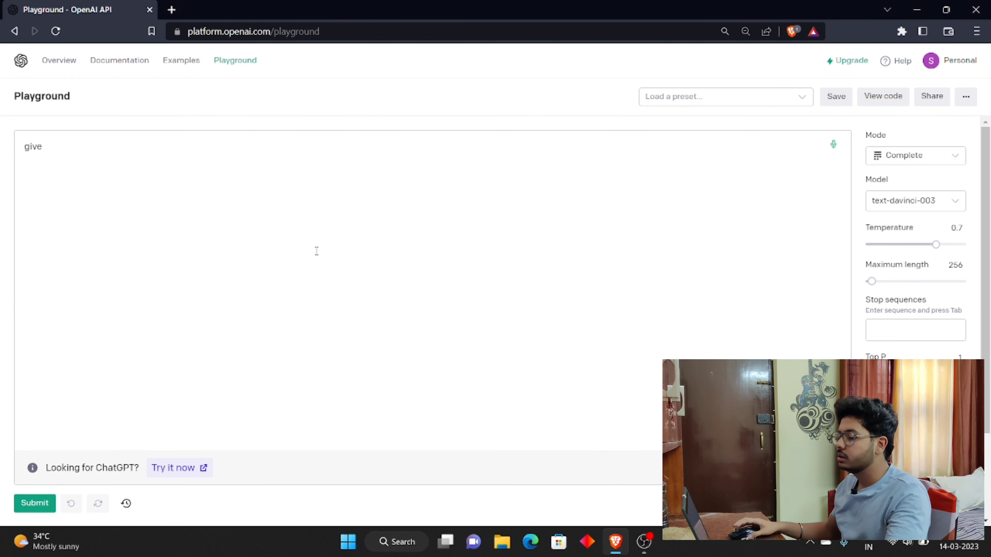
pyautogui.write(' me 5 v')
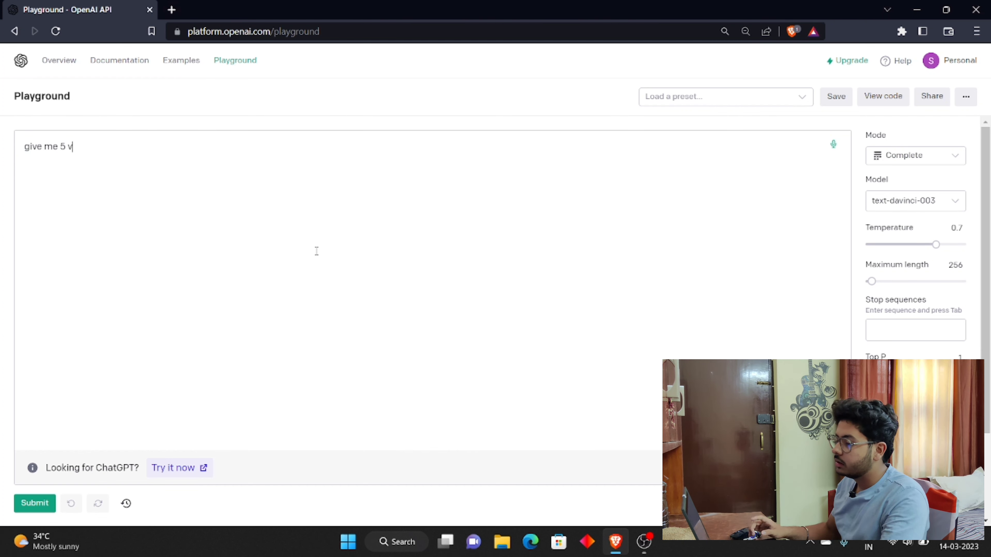
pyautogui.write('ideo ide')
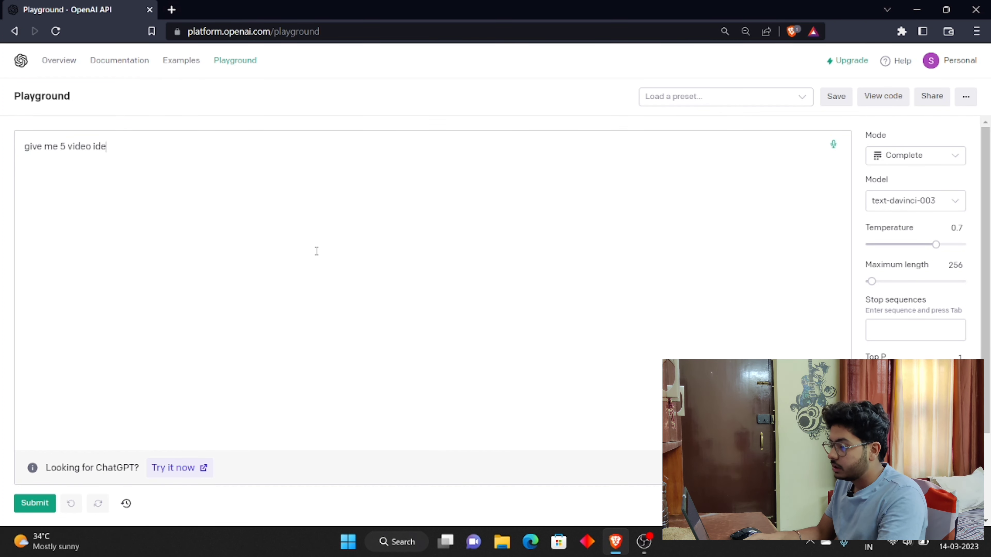
pyautogui.write('as for a')
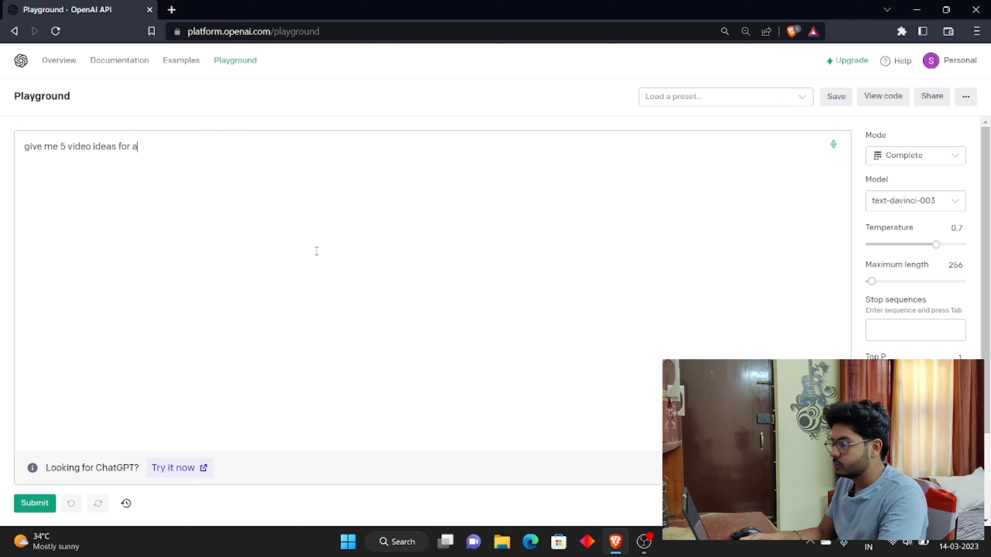
pyautogui.press('BackSpace')
pyautogui.press('BackSpace')
pyautogui.press('BackSpace')
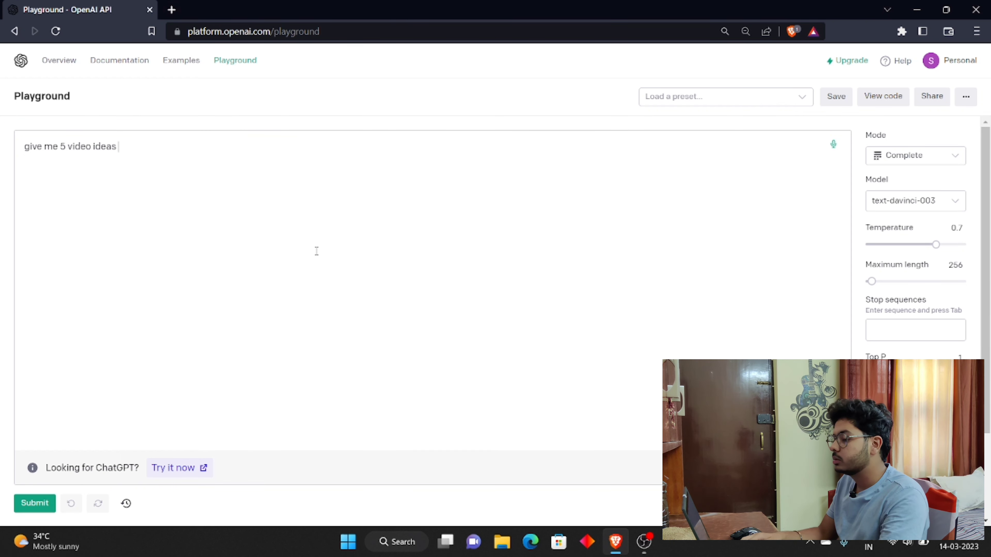
pyautogui.write('with wired')
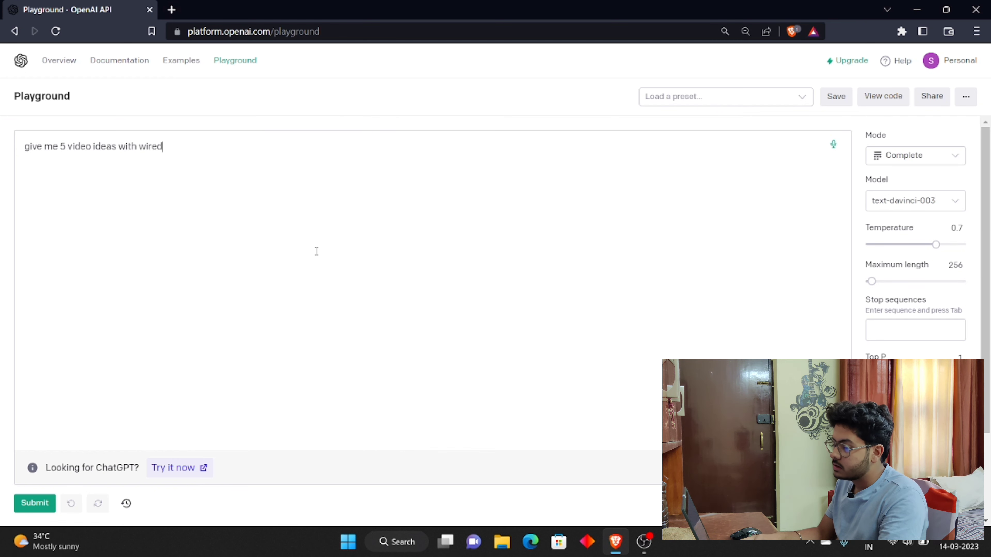
pyautogui.write(' facts')
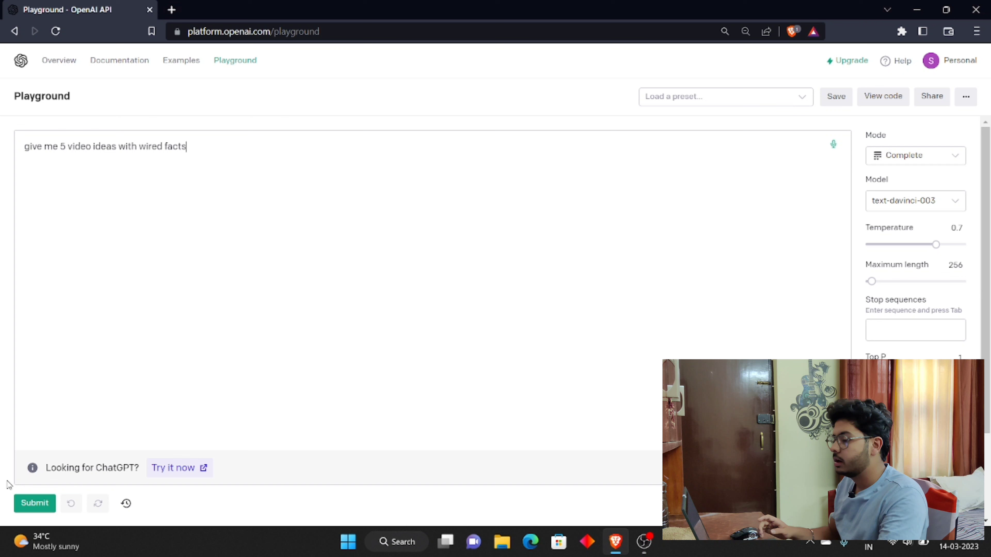
pyautogui.click(35, 503)
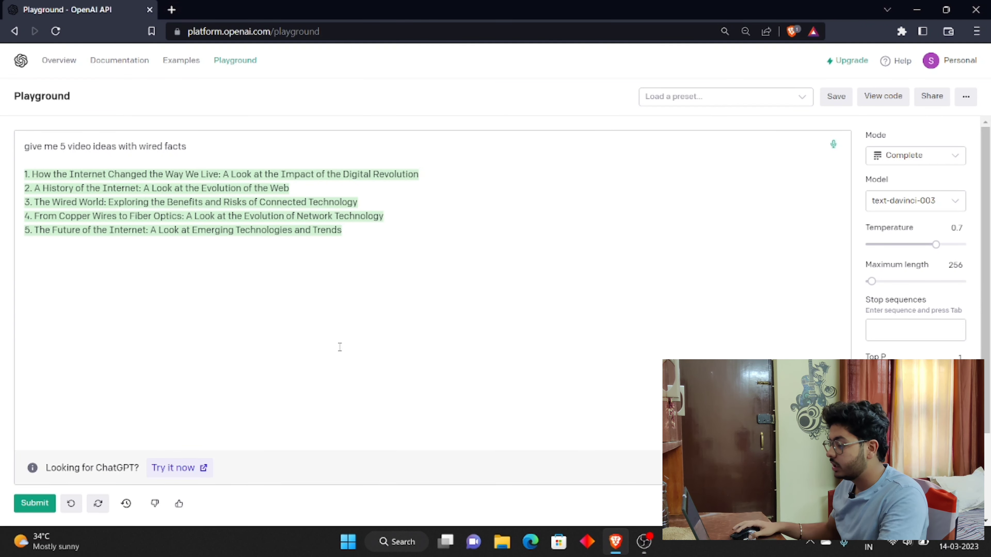
# Request 'suggest more topics' and select the fifth topic, The Rise of Cloud Computing.
pyautogui.press('Return')
pyautogui.press('Return')
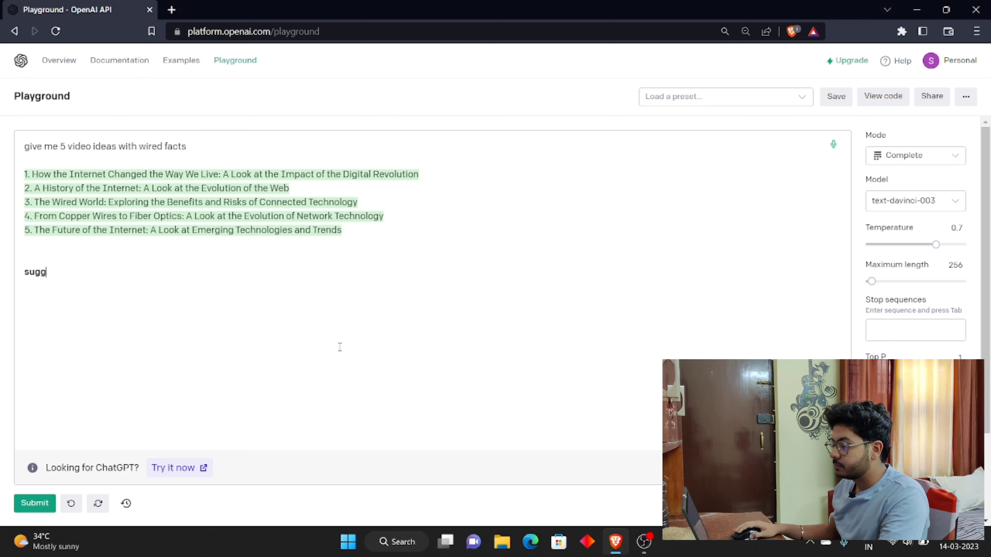
pyautogui.write('suggest')
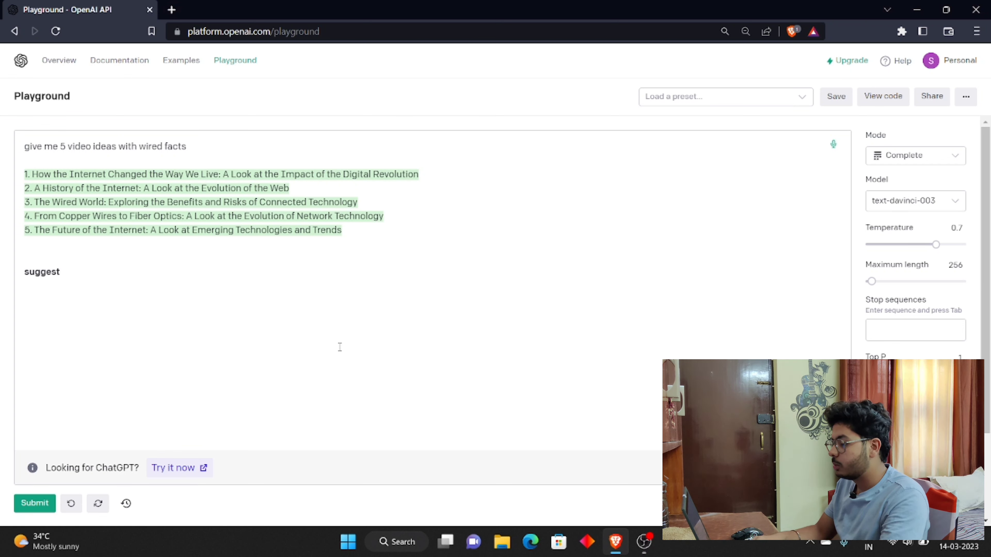
pyautogui.write(' more topics')
pyautogui.hotkey('ctrl', 'Return')
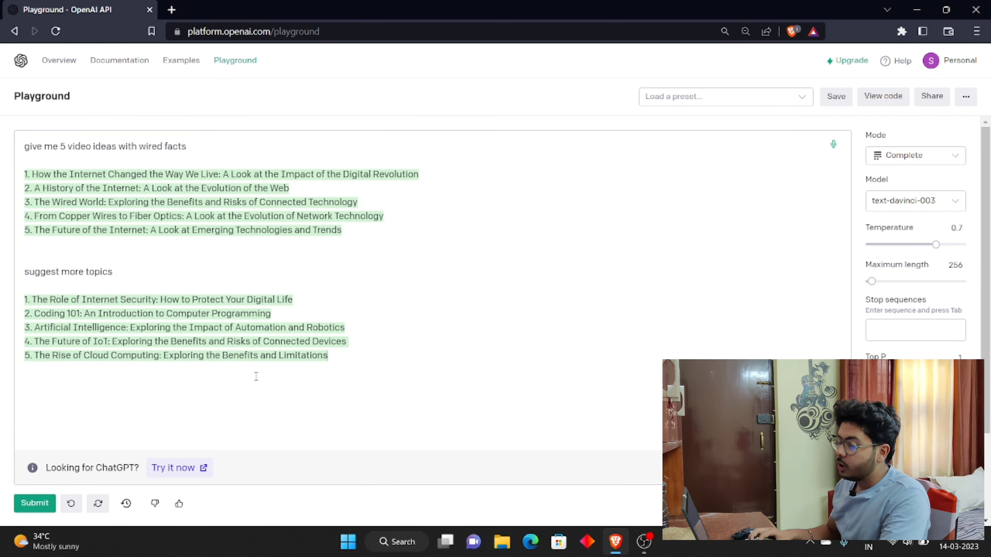
pyautogui.moveTo(329, 357); pyautogui.dragTo(38, 384)
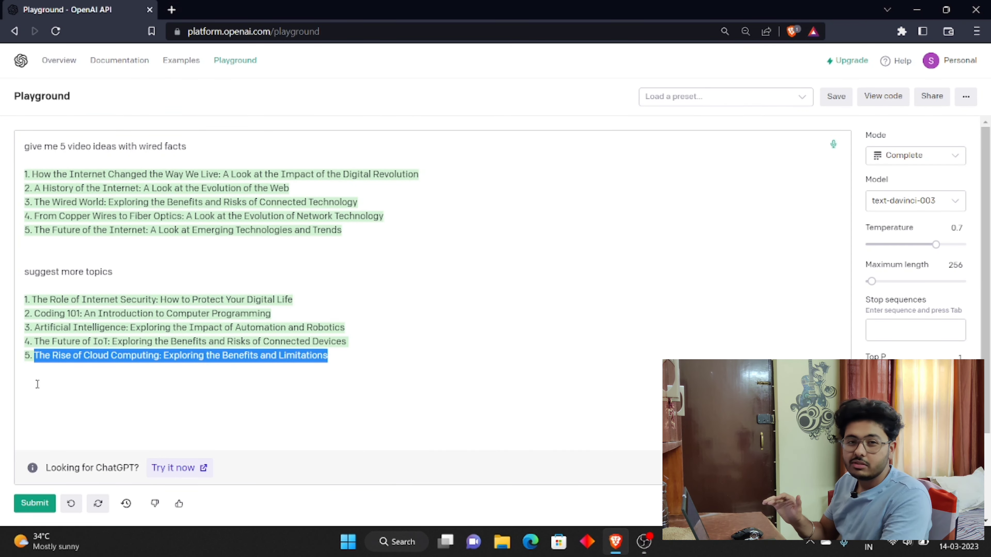
pyautogui.click(356, 361)
pyautogui.press('Return')
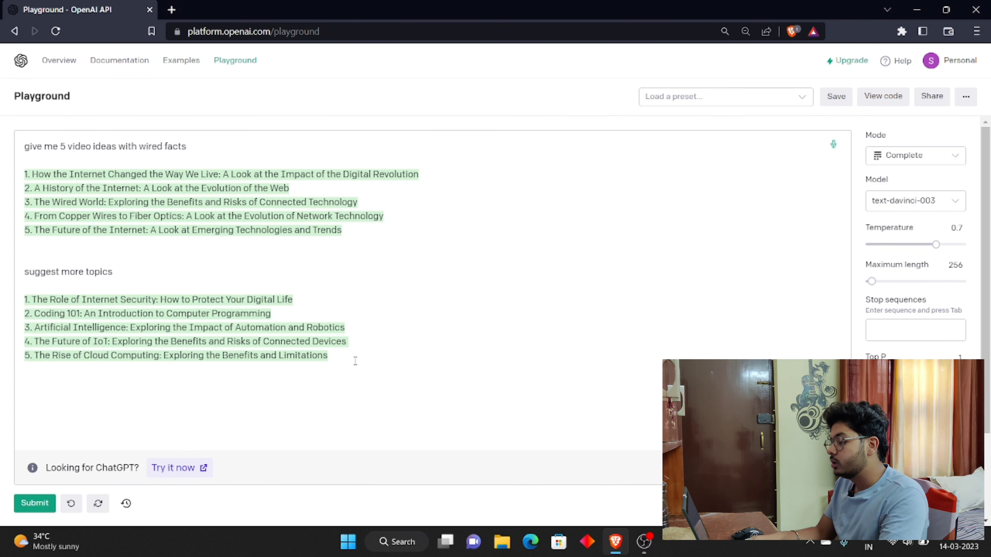
# Generate a full 5-paragraph video script on The Rise of Cloud Computing: Exploring the Benefits and Limitations.
pyautogui.write('give me')
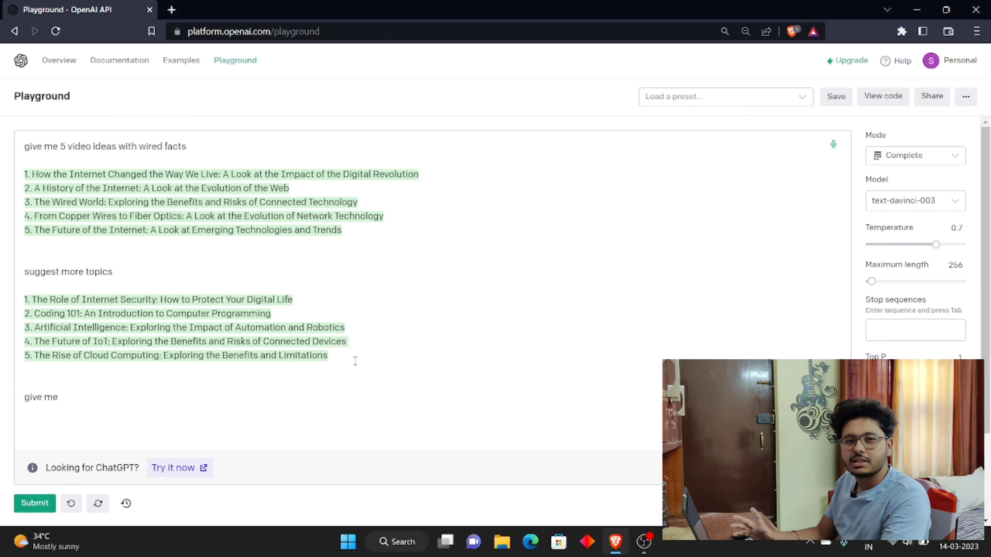
pyautogui.write(' 5 paragraph video script on The Rise of Cloud Computing: Exploring the Benefits and Limitations')
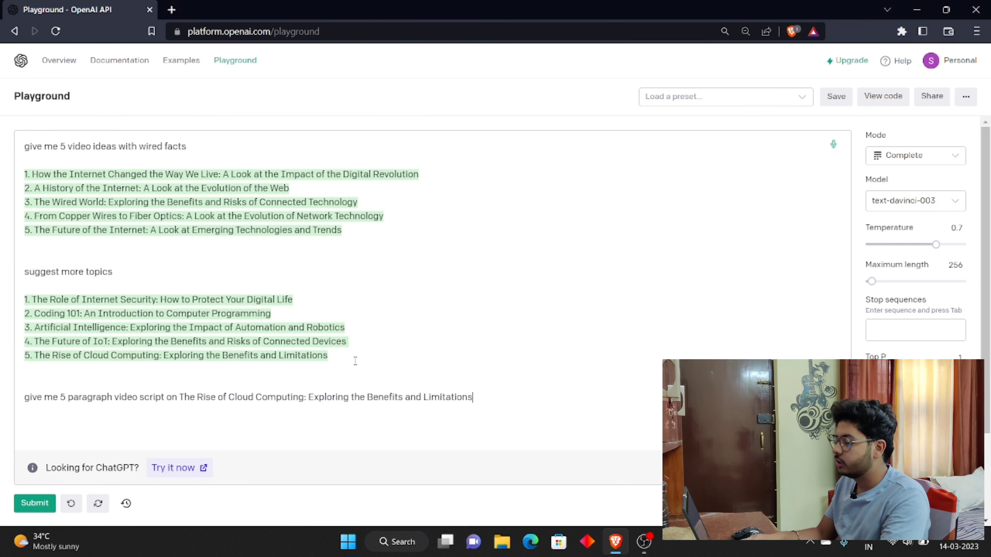
pyautogui.click(41, 510)
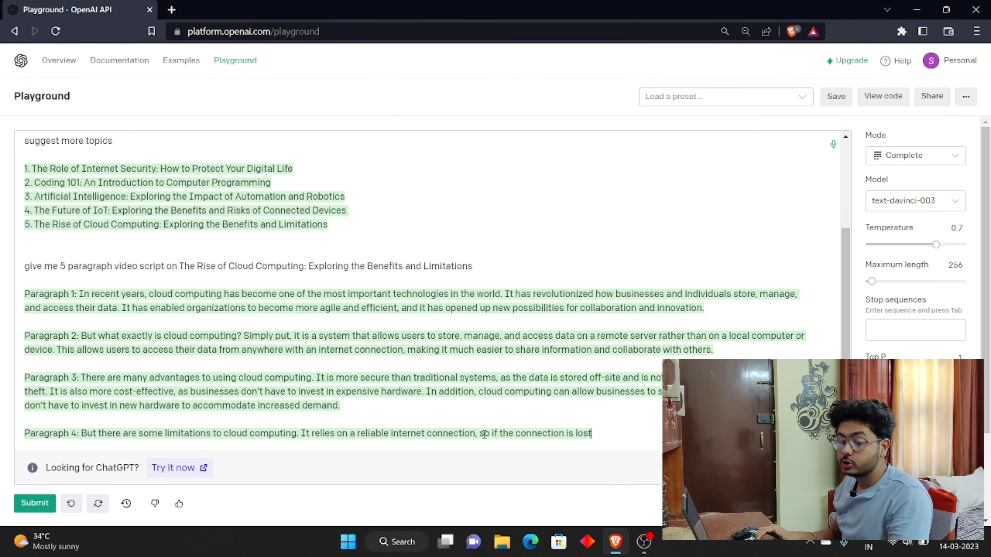
pyautogui.click(35, 503)
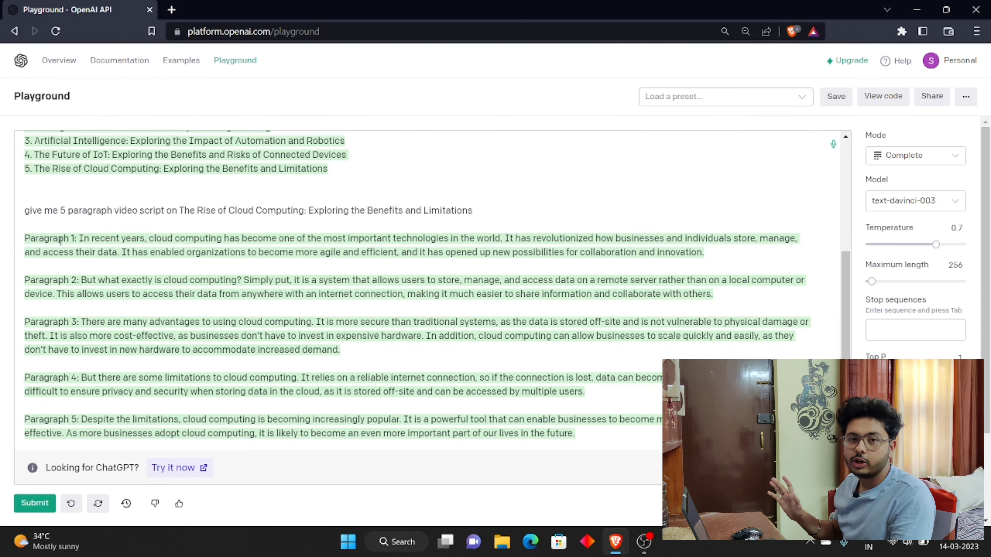
# Select the script's Paragraphs 1–5 in the Playground output.
pyautogui.moveTo(30, 234); pyautogui.dragTo(584, 448)
pyautogui.click(601, 443)
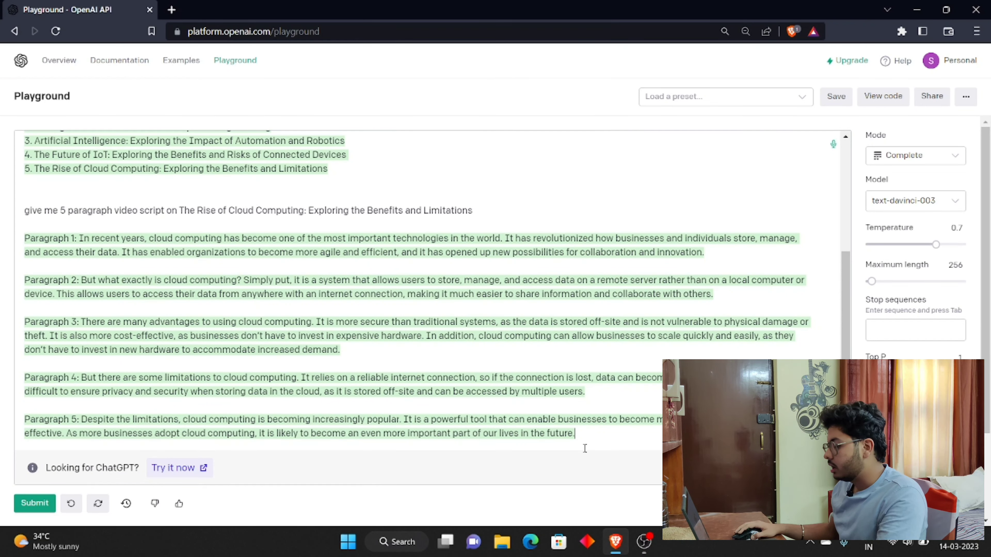
pyautogui.moveTo(22, 236); pyautogui.dragTo(585, 437)
# Copy the selected script, then create a new English Fliki video file named 'file'.
pyautogui.rightClick(595, 439)
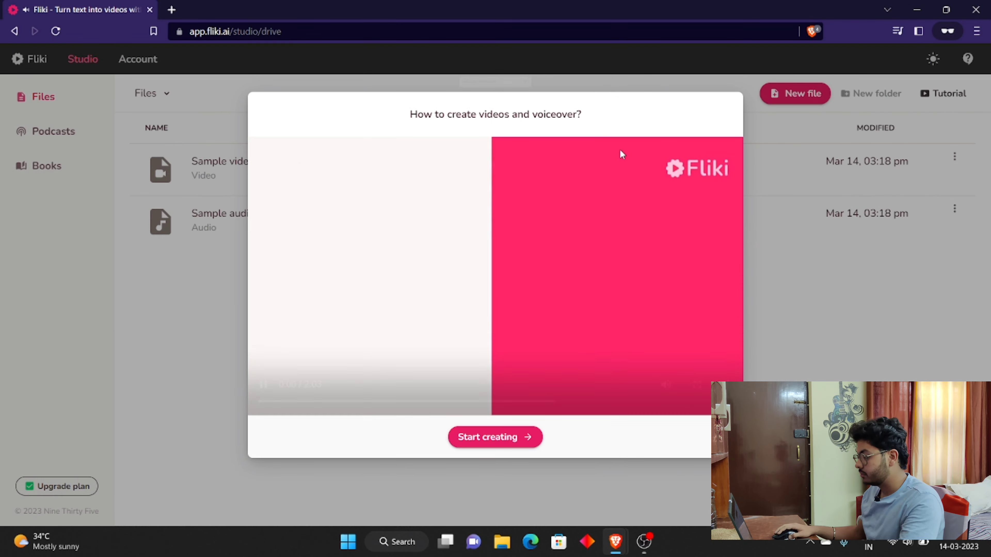
pyautogui.click(493, 437)
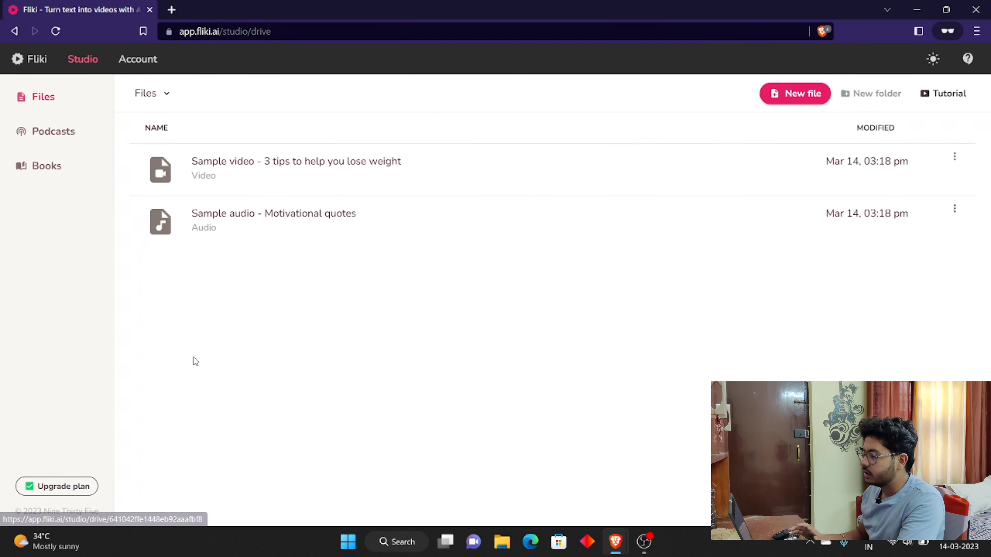
pyautogui.click(791, 96)
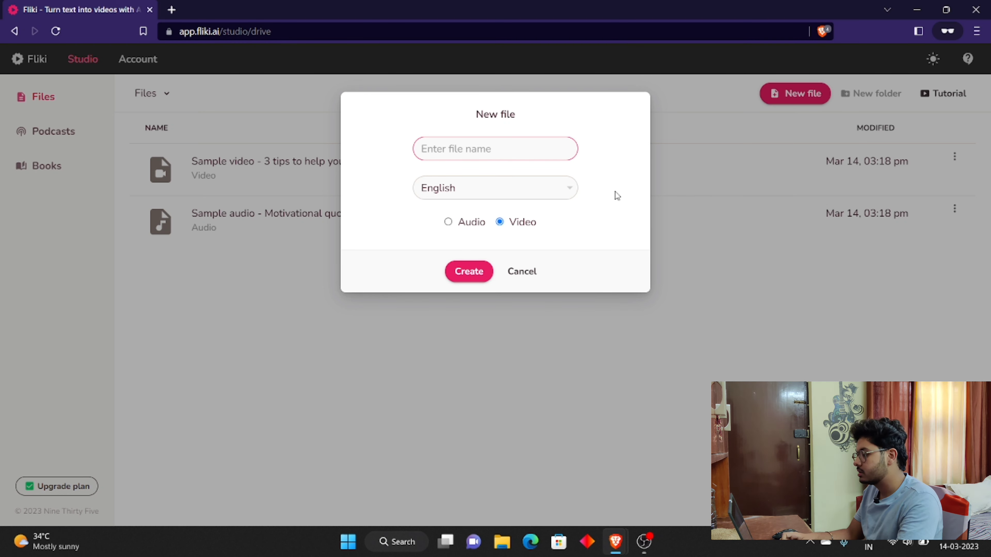
pyautogui.write('file')
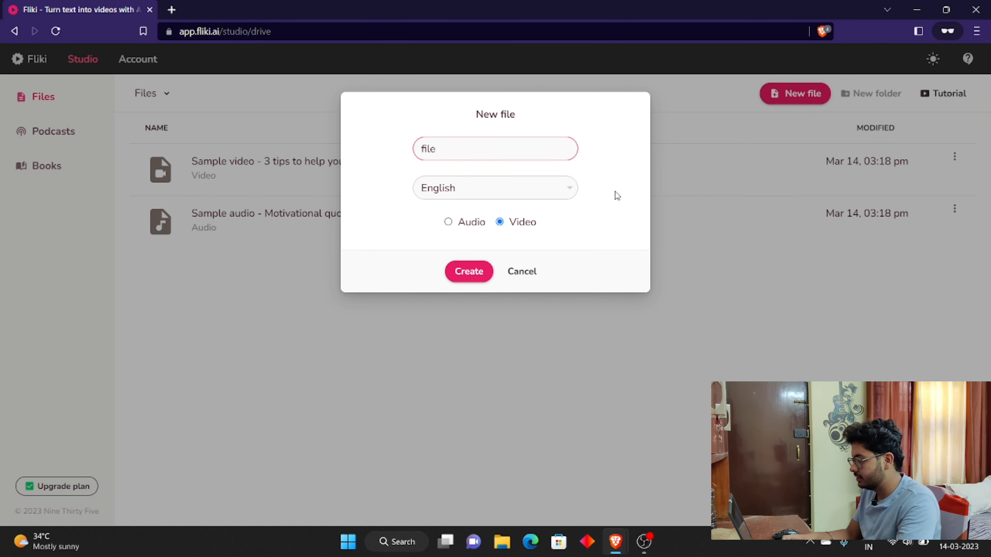
pyautogui.press('Return')
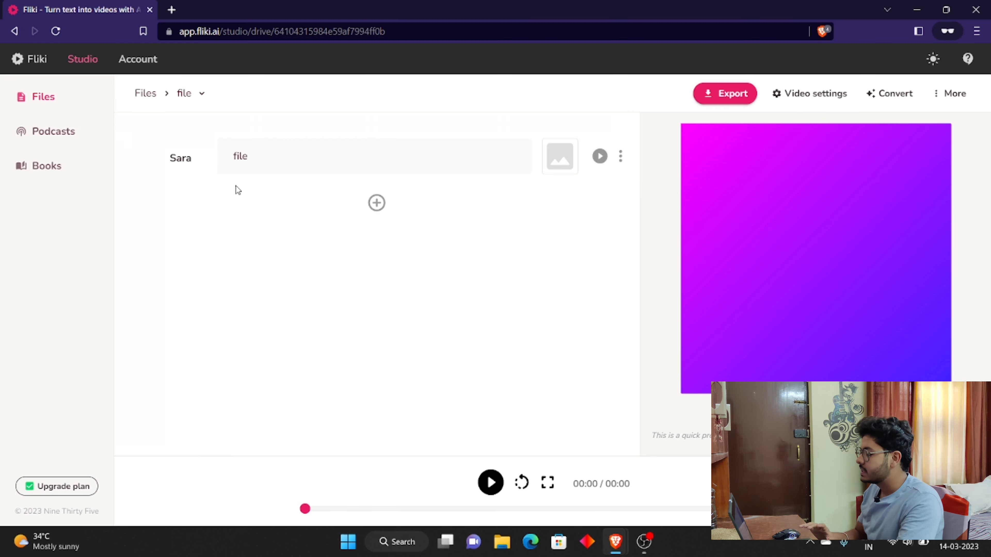
# After previewing Eric, choose the Roger voice and apply it to all sections.
pyautogui.click(188, 158)
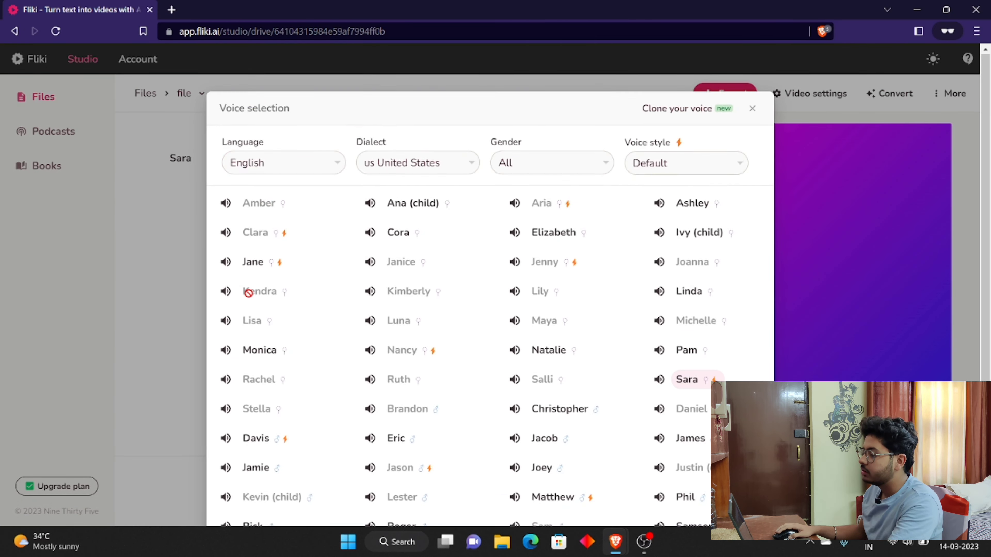
pyautogui.scroll(-2, 249, 293)
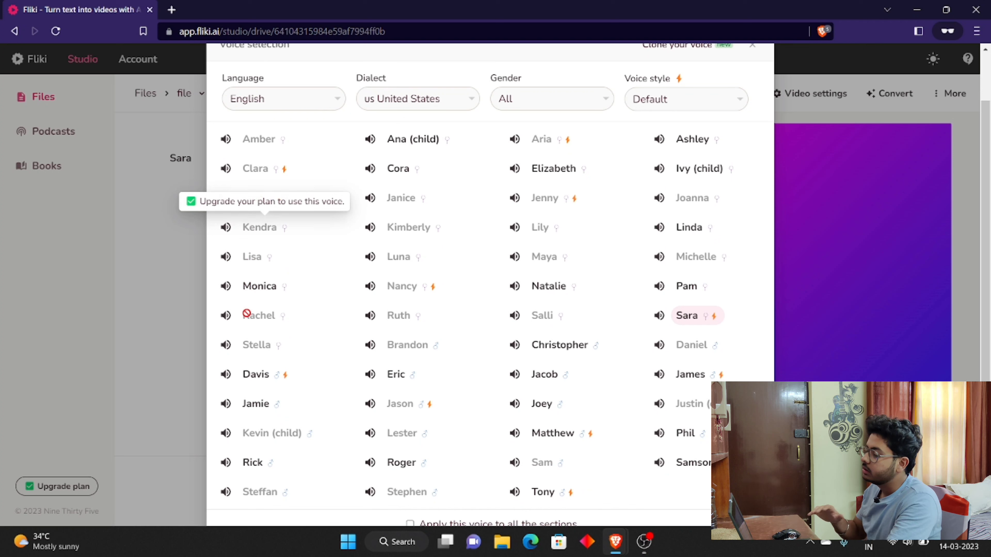
pyautogui.click(367, 375)
pyautogui.scroll(-2, 372, 363)
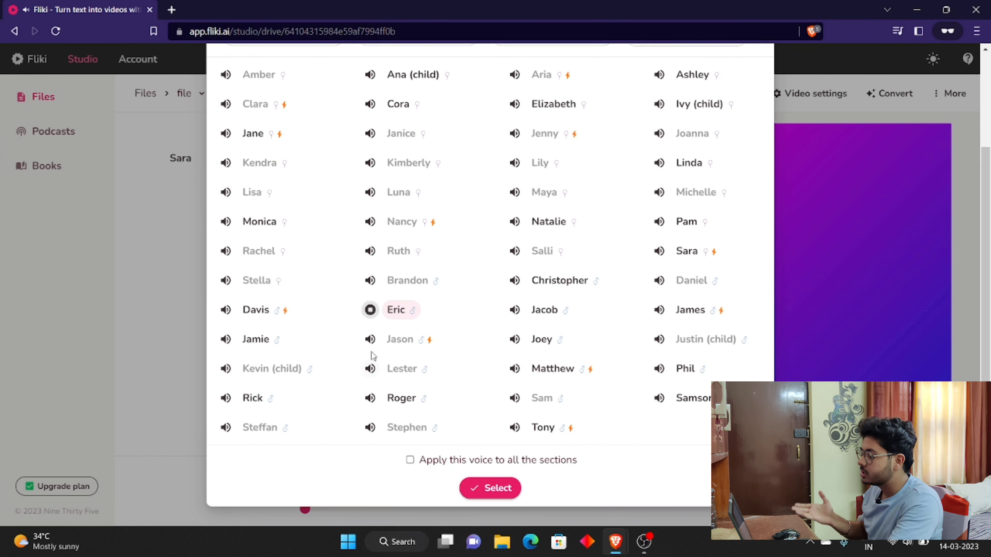
pyautogui.click(371, 398)
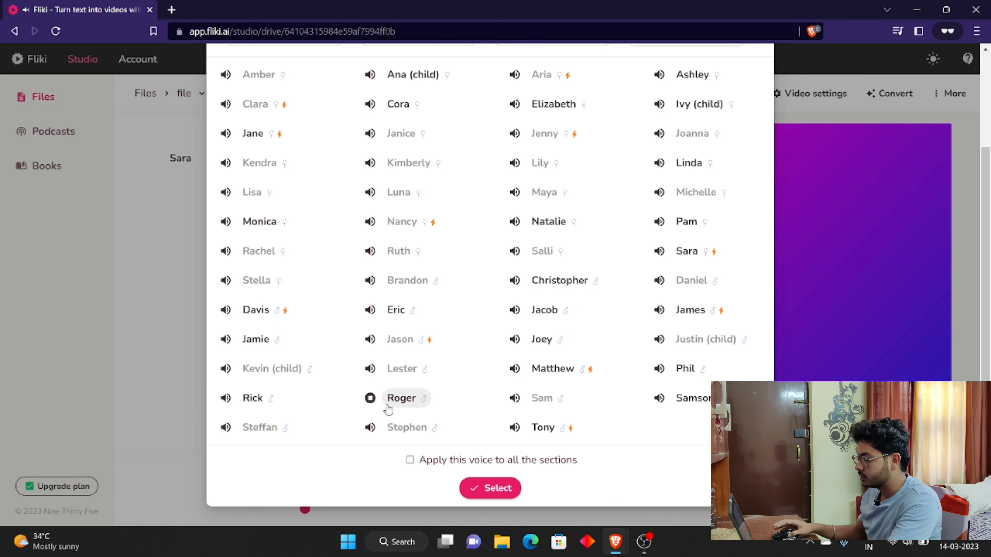
pyautogui.click(420, 462)
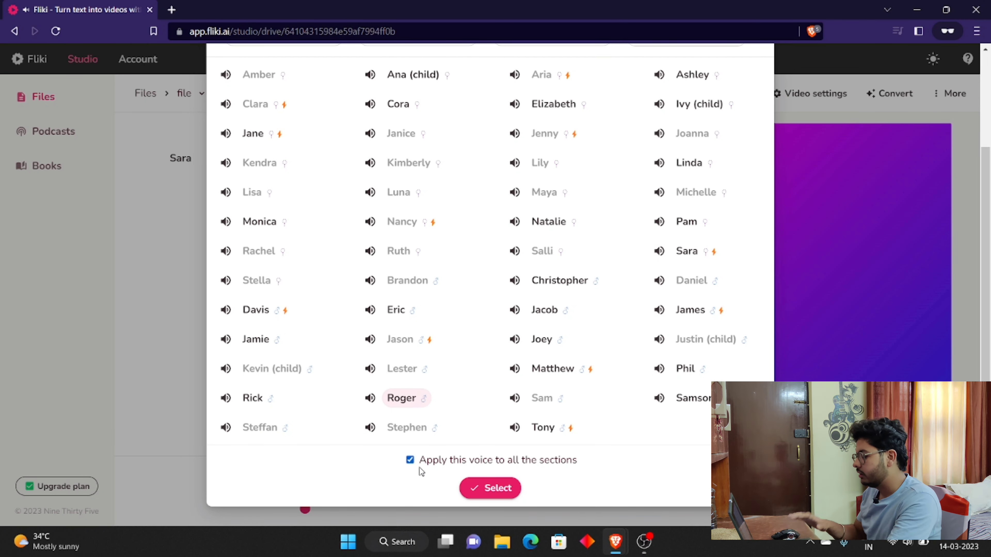
pyautogui.click(493, 486)
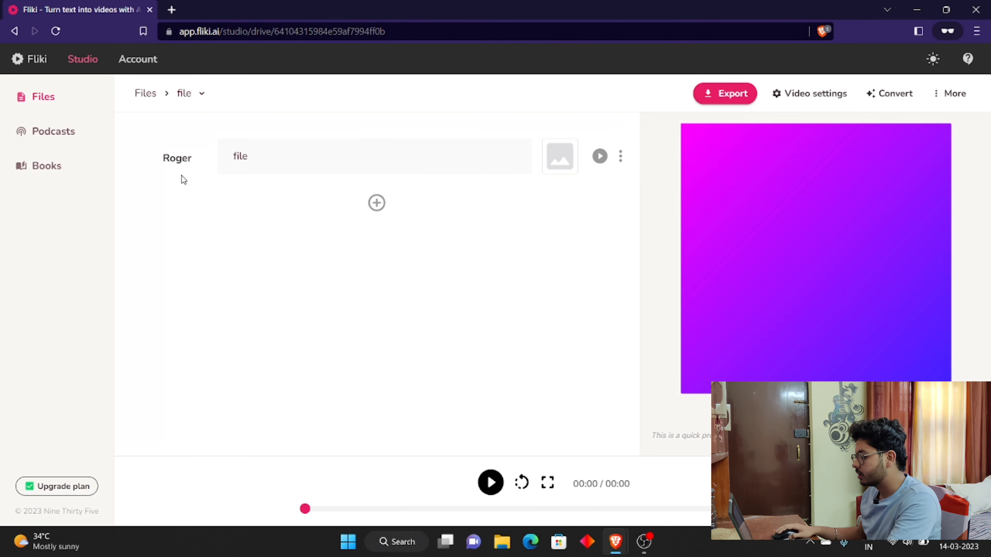
# Delete the placeholder word 'file' and set the video size to Landscape.
pyautogui.click(278, 168)
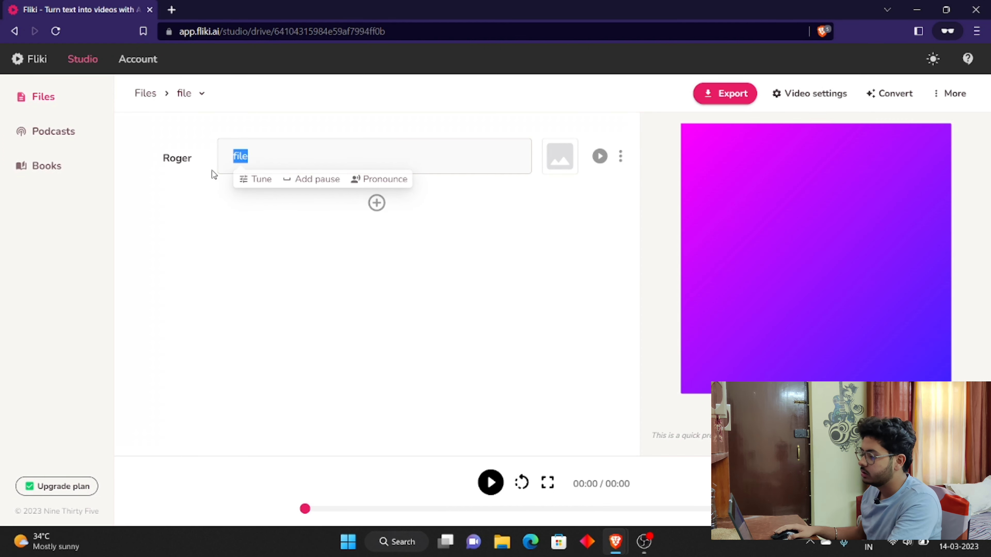
pyautogui.press('BackSpace')
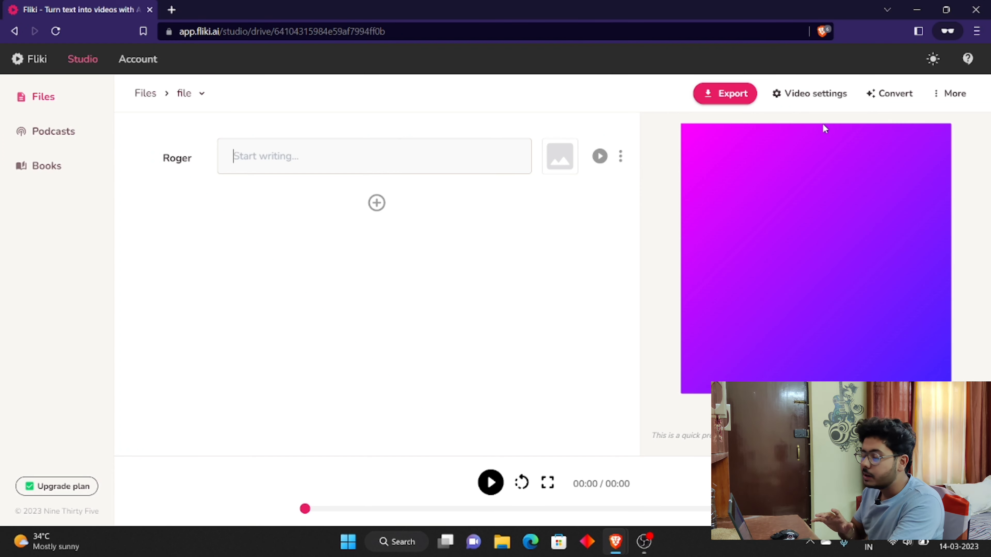
pyautogui.click(800, 102)
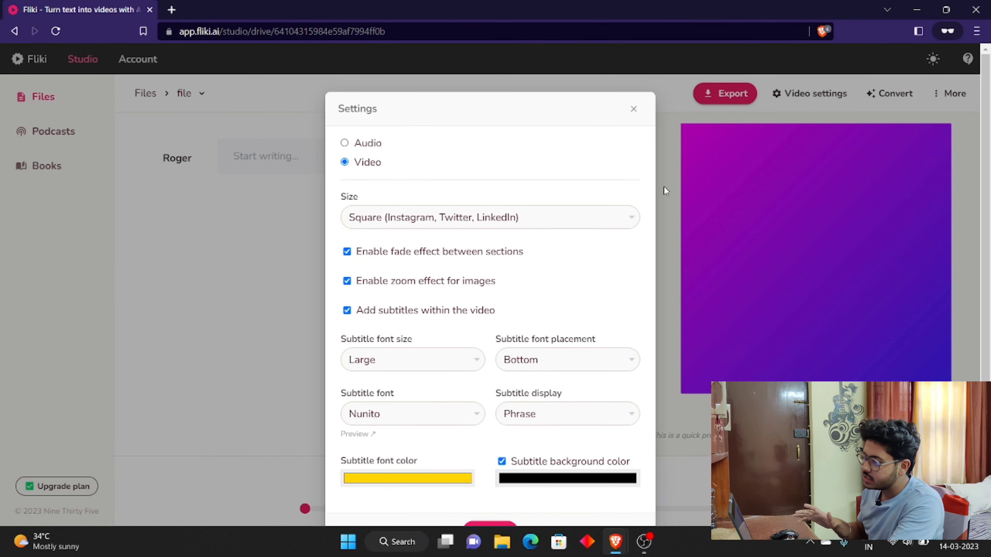
pyautogui.click(529, 217)
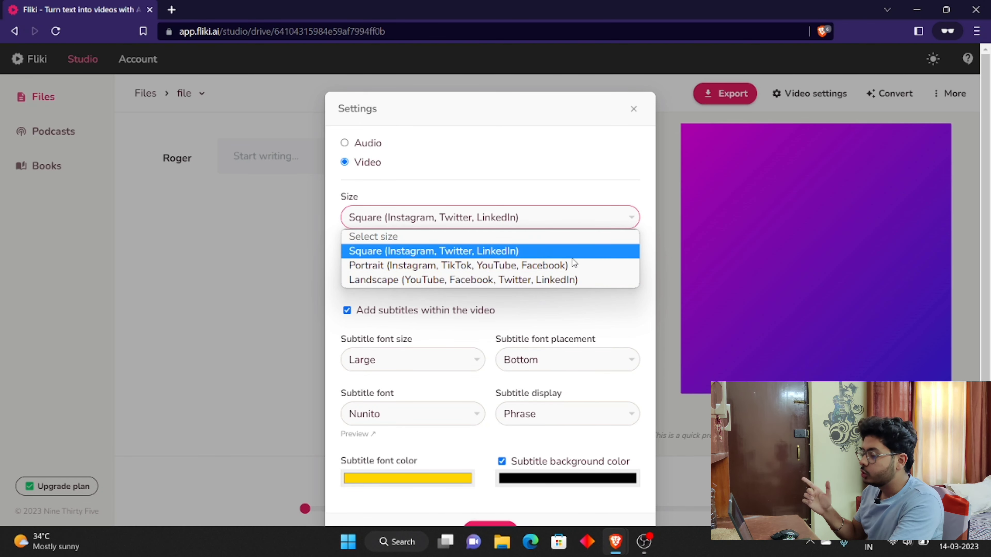
pyautogui.click(530, 281)
# Set subtitles to Medium size, Nunito font in yellow, and save the video settings.
pyautogui.click(432, 365)
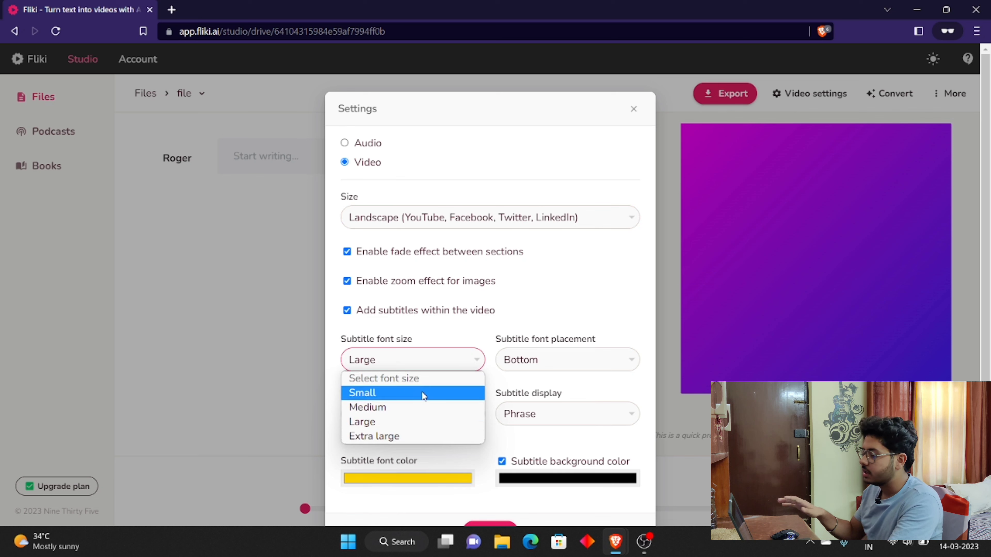
pyautogui.click(412, 406)
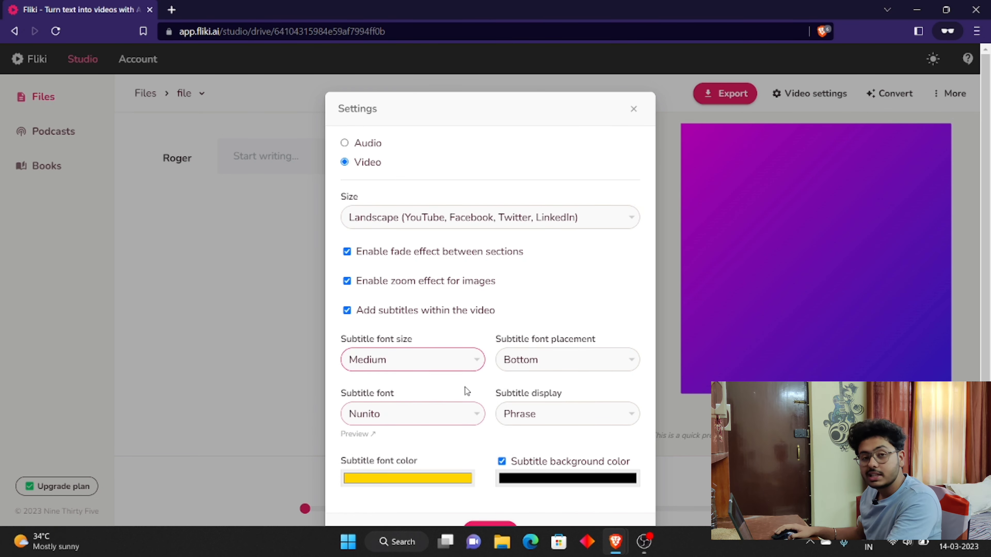
pyautogui.click(388, 424)
pyautogui.click(391, 422)
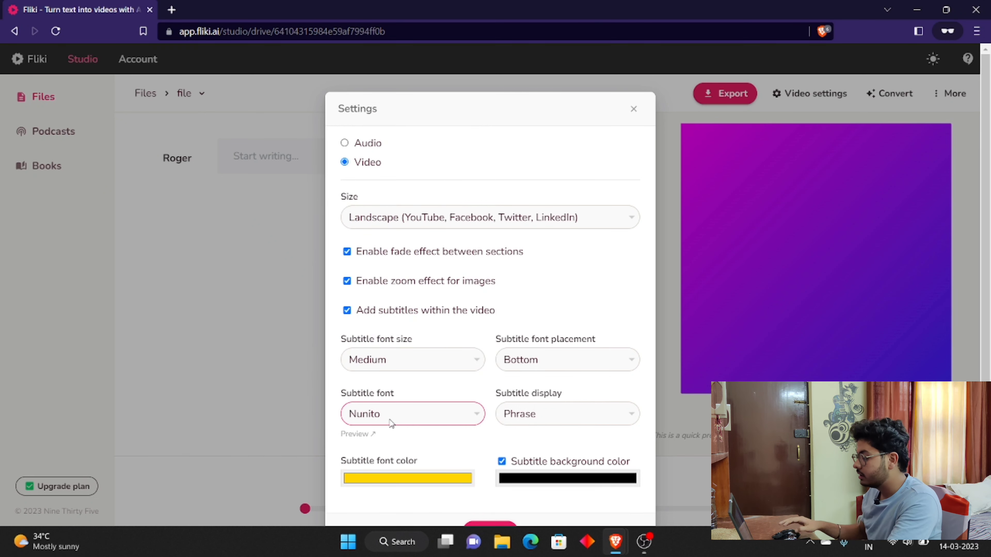
pyautogui.click(398, 476)
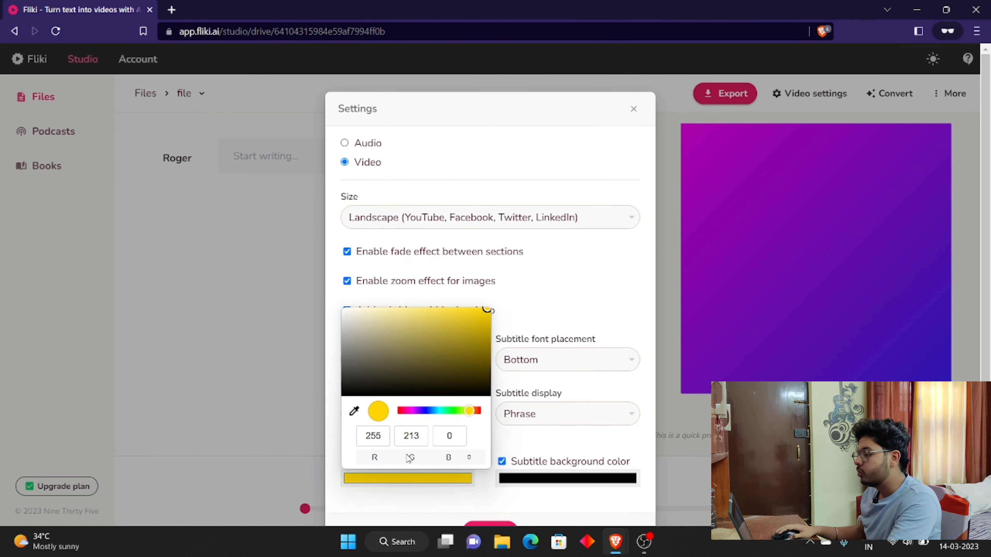
pyautogui.click(415, 497)
pyautogui.scroll(-2, 415, 497)
pyautogui.click(489, 460)
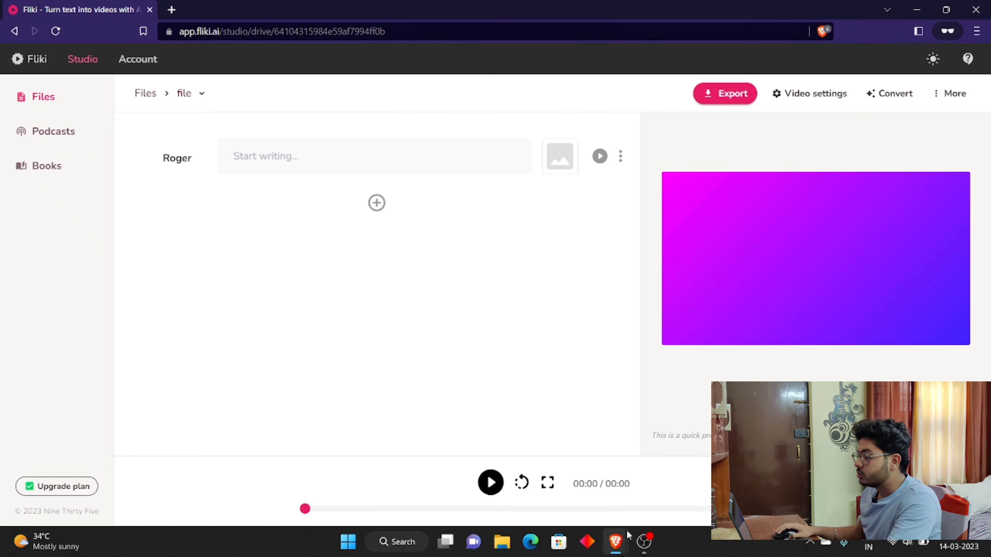
# Switch back to OpenAI Playground and select Paragraph 1 of the cloud-computing script.
pyautogui.moveTo(622, 540)
pyautogui.click(534, 497)
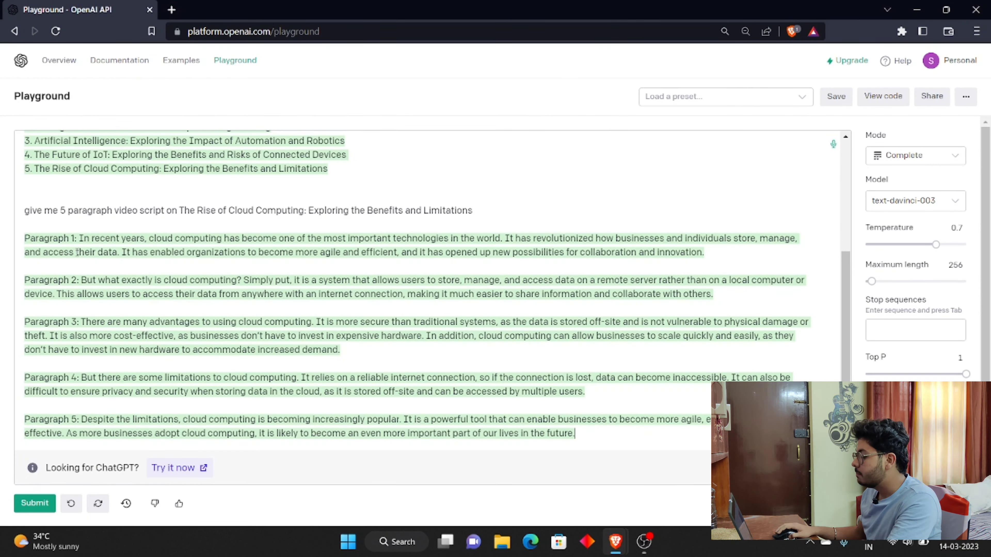
pyautogui.moveTo(80, 238); pyautogui.dragTo(610, 252)
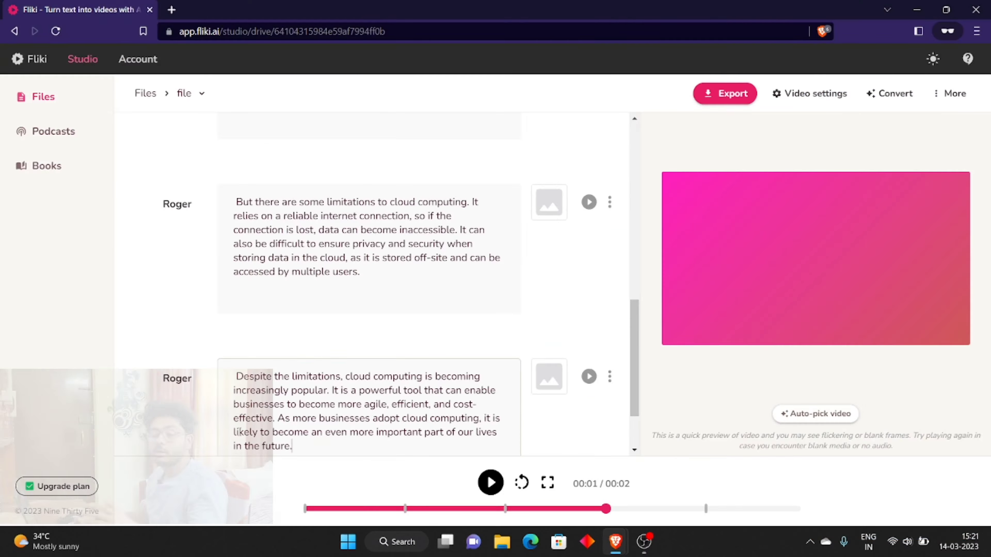
pyautogui.scroll(15, 195, 309)
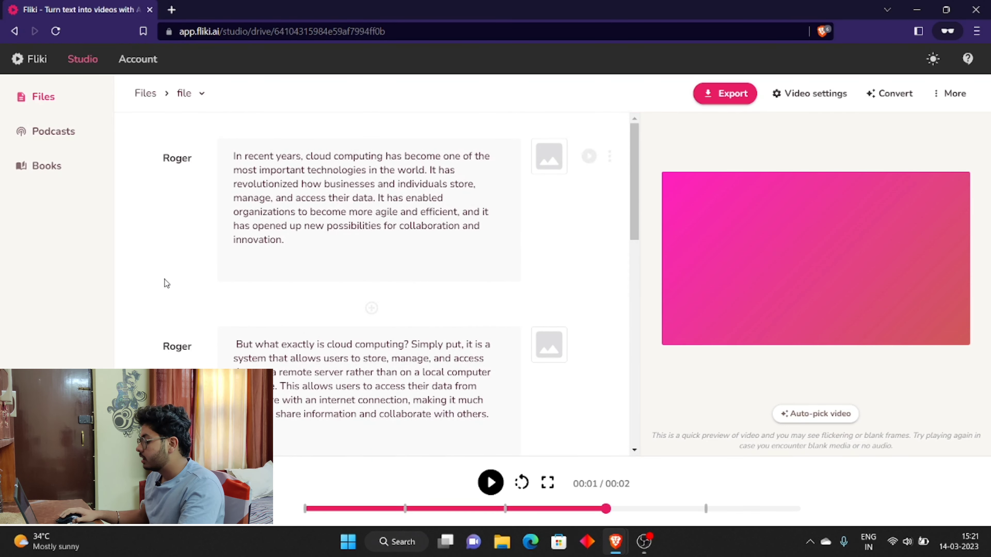
pyautogui.click(355, 512)
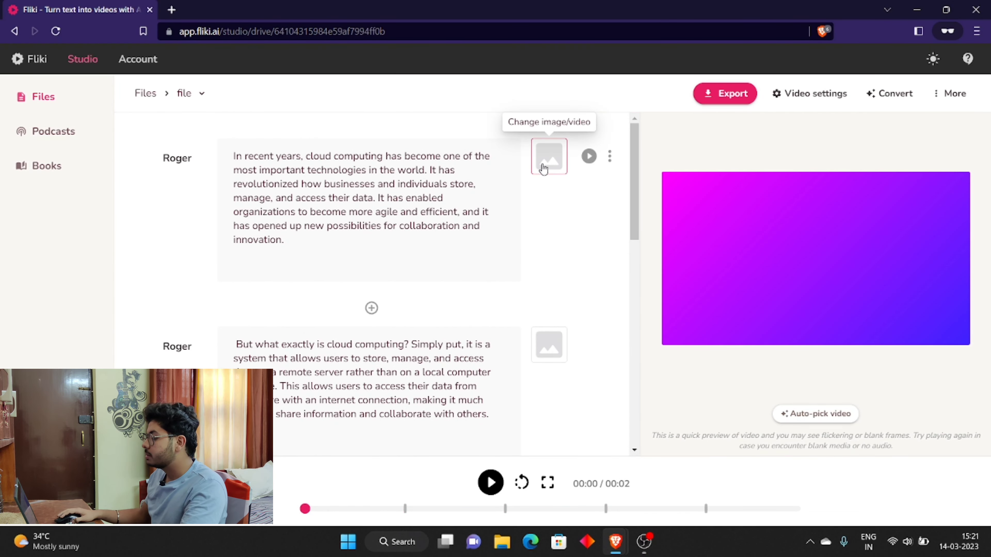
pyautogui.click(544, 169)
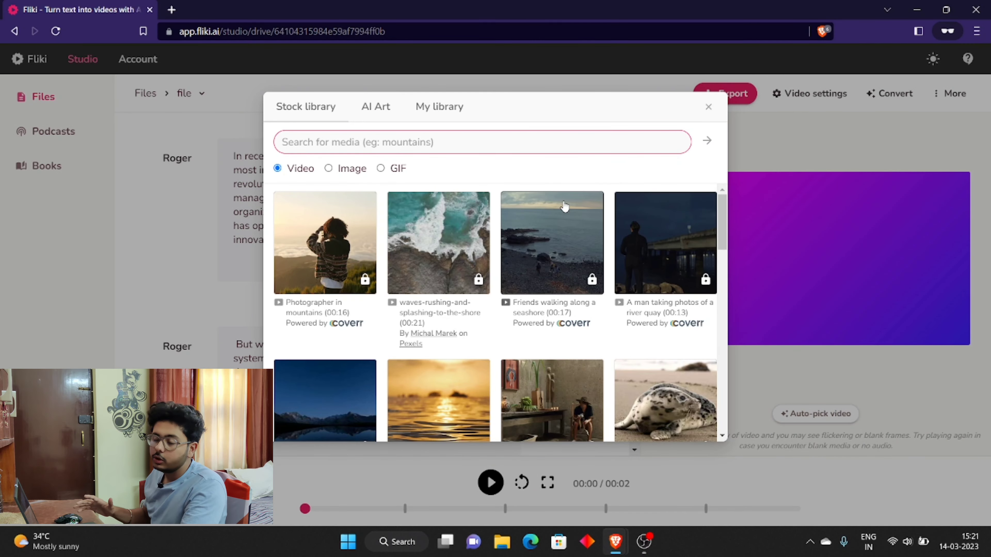
pyautogui.click(708, 107)
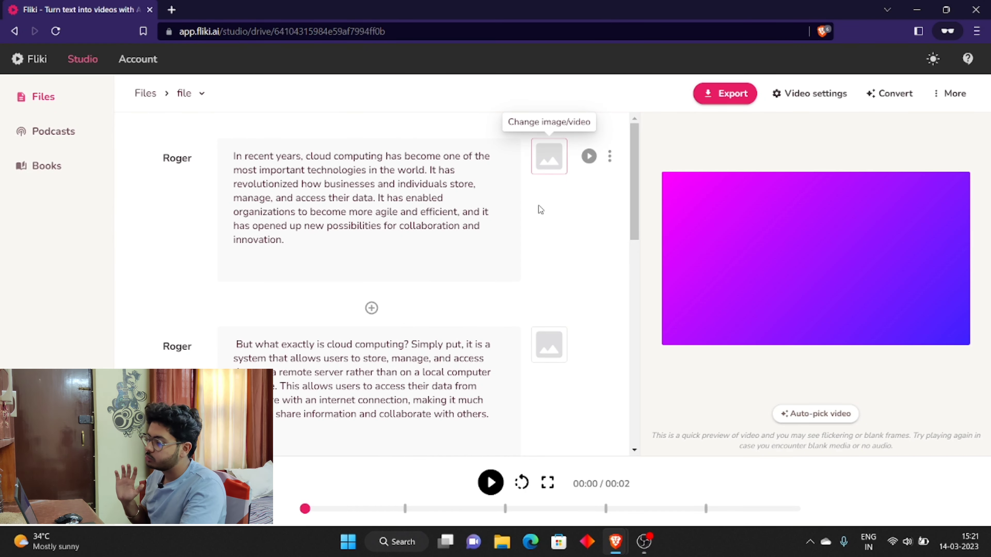
pyautogui.click(541, 170)
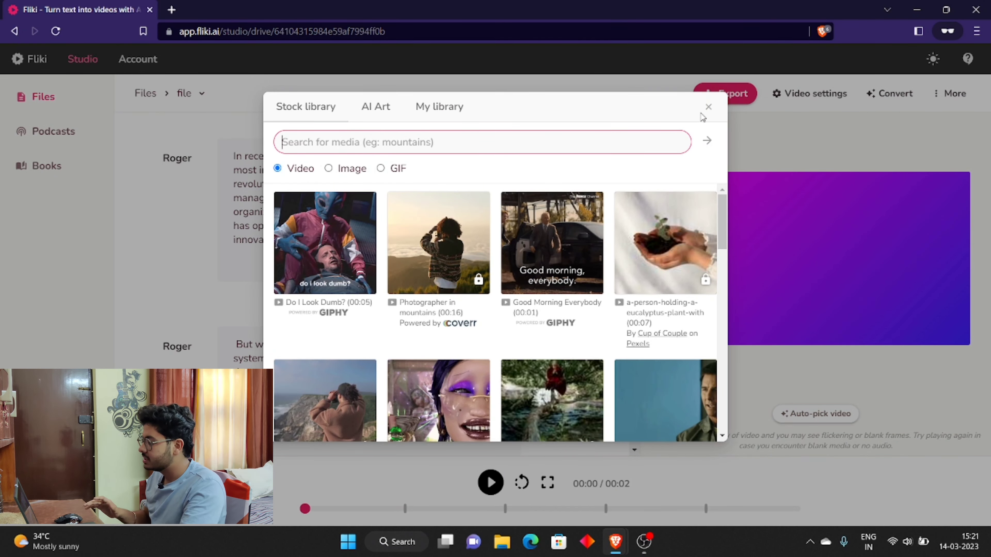
pyautogui.click(708, 107)
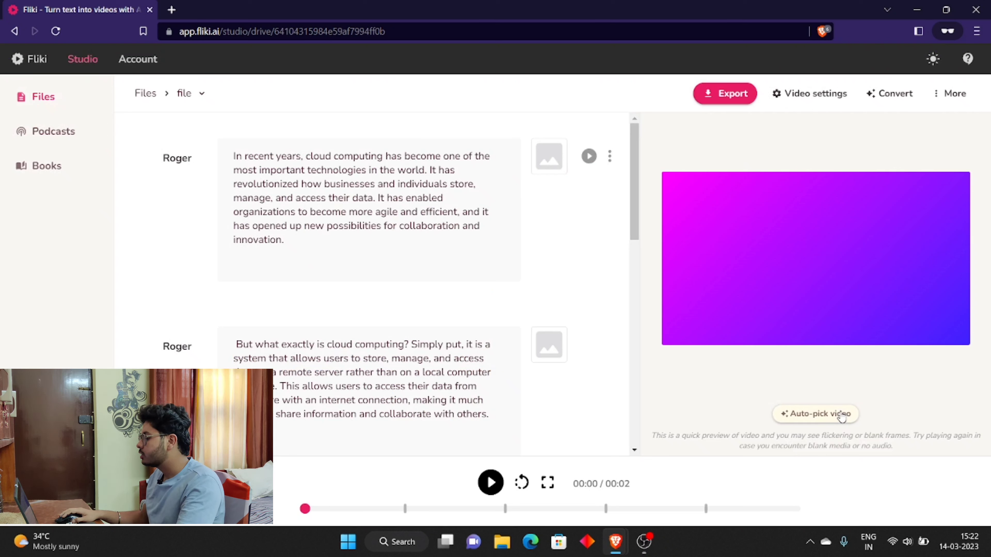
# Auto-pick stock video clips for all scenes and preview the subtitled video, skipping ahead.
pyautogui.click(806, 414)
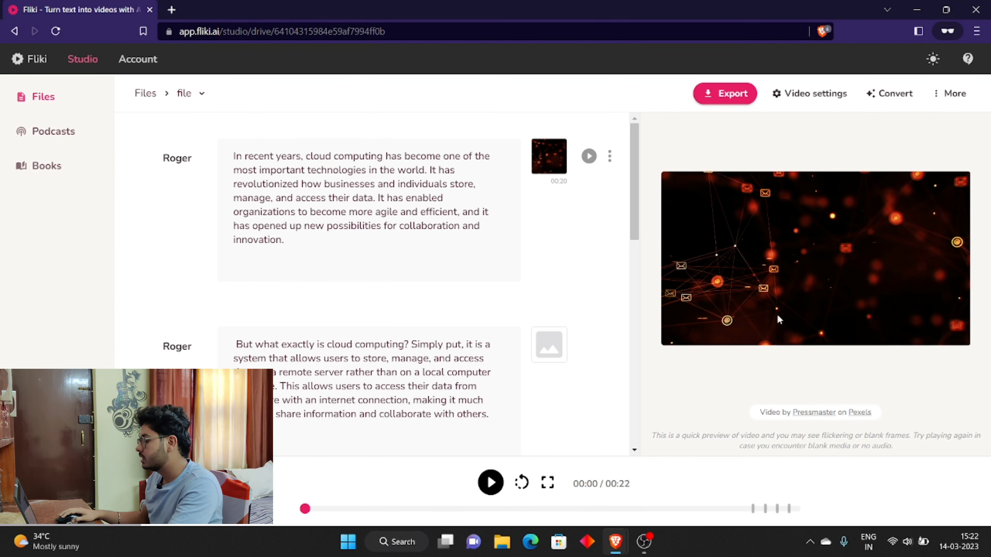
pyautogui.click(491, 483)
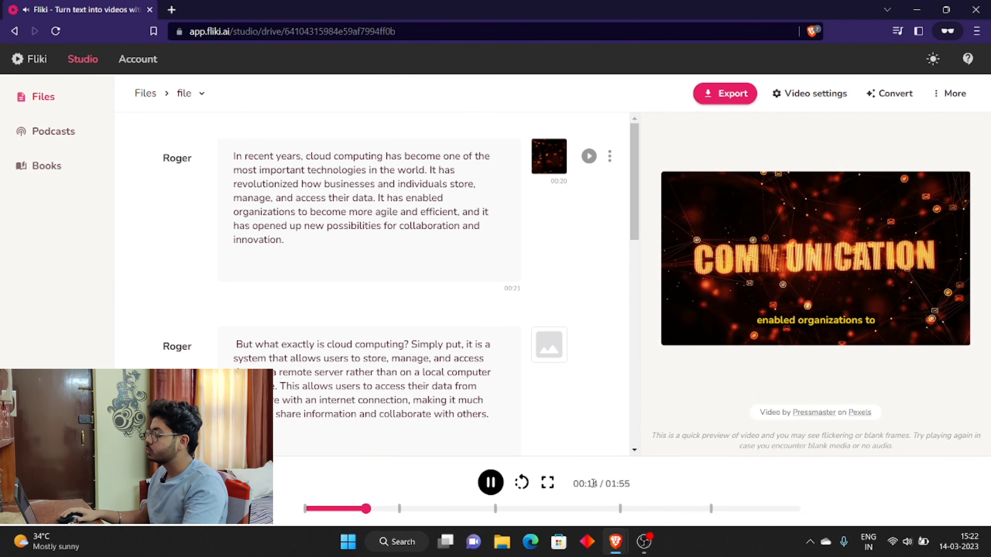
pyautogui.click(490, 483)
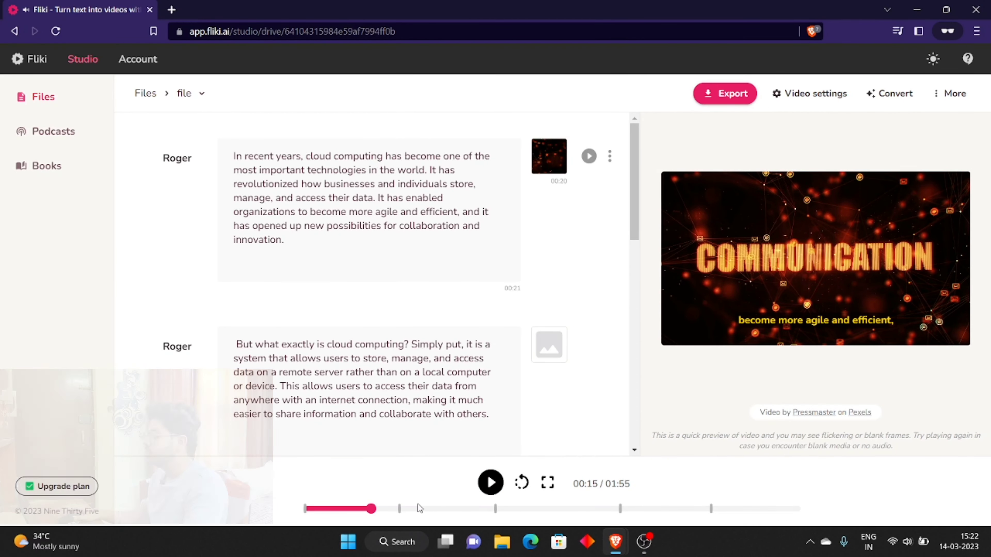
pyautogui.click(409, 508)
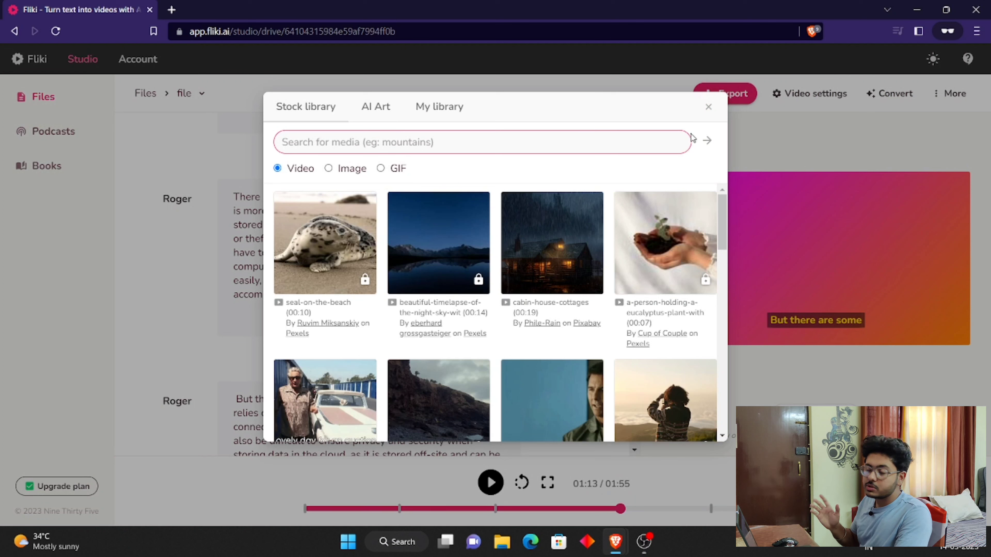
# Close the stock library and play the preview from 01:41 to its 1:55 end.
pyautogui.click(708, 107)
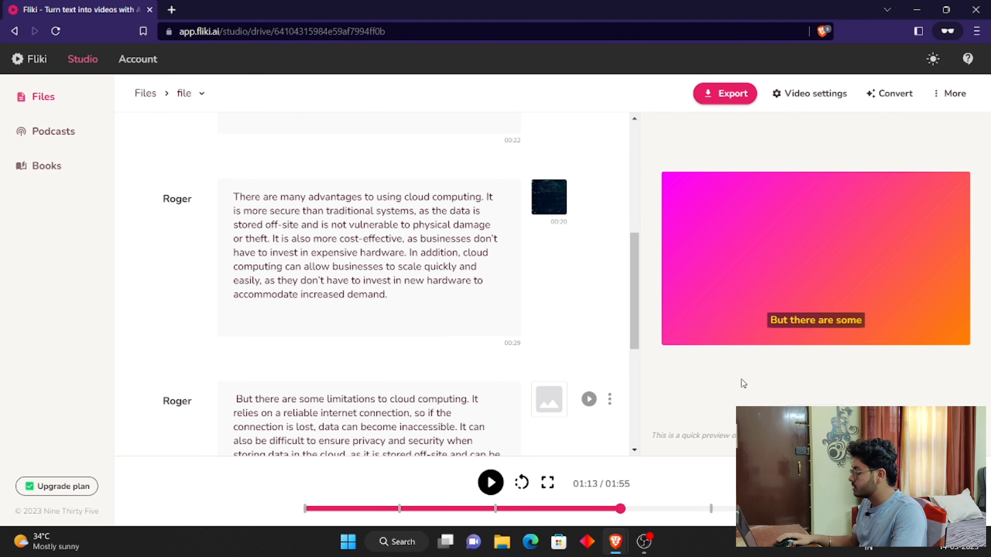
pyautogui.scroll(-5, 558, 347)
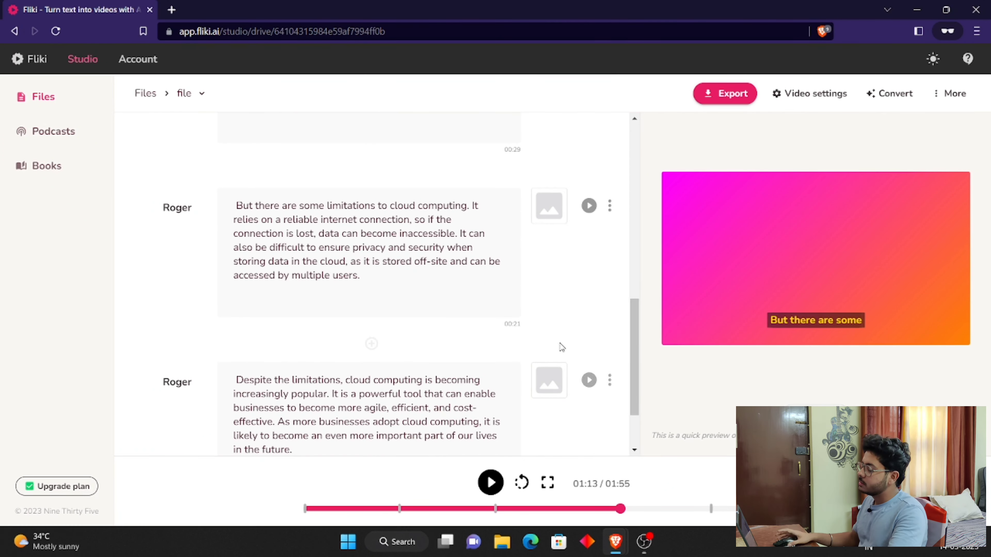
pyautogui.scroll(2, 507, 358)
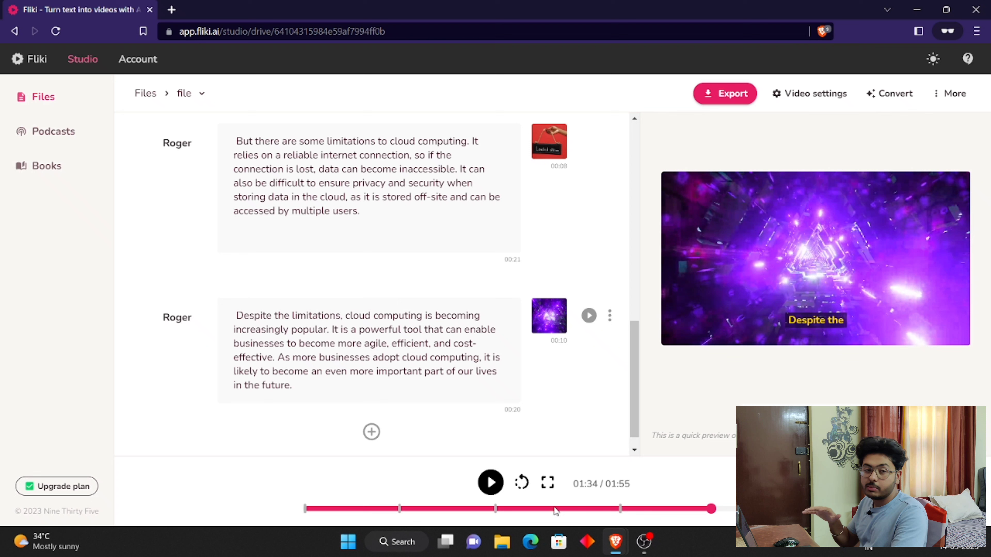
pyautogui.click(727, 508)
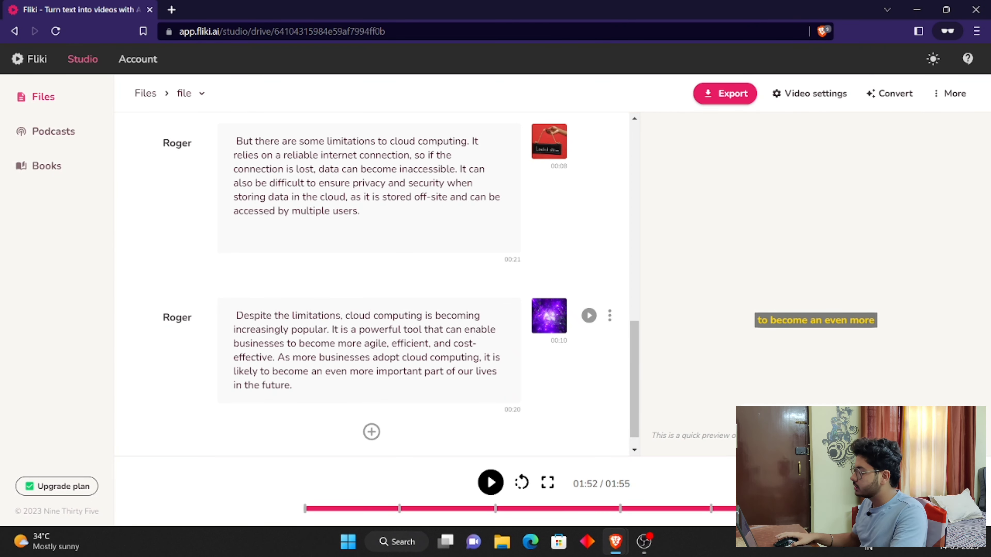
pyautogui.moveTo(741, 508); pyautogui.dragTo(667, 519)
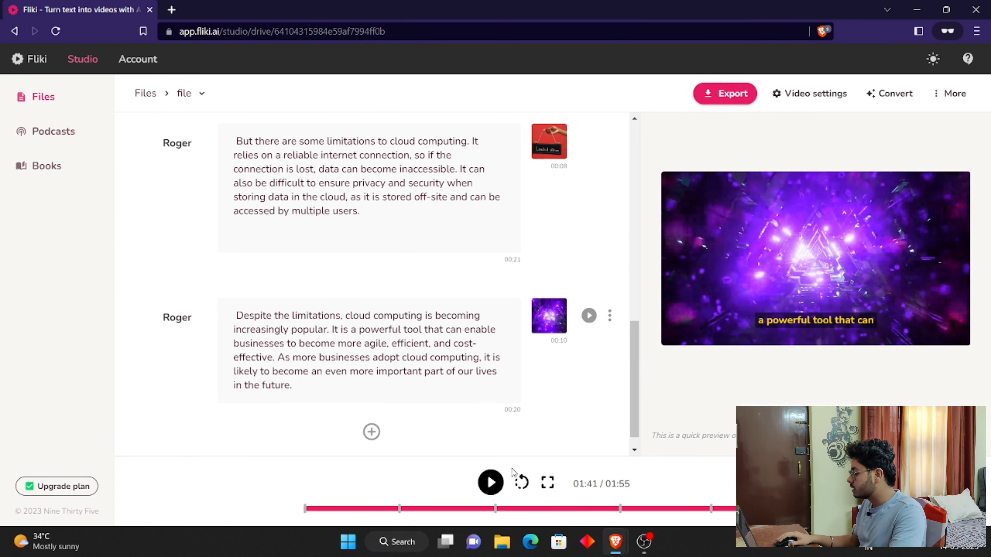
pyautogui.click(491, 483)
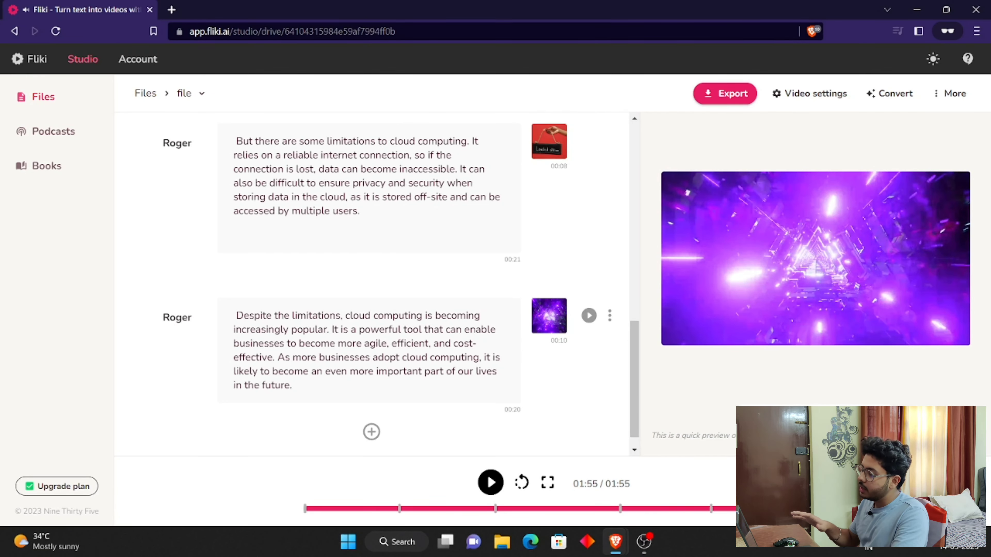
# Rewind the preview near the start and export the video as a high-resolution MP4.
pyautogui.click(359, 509)
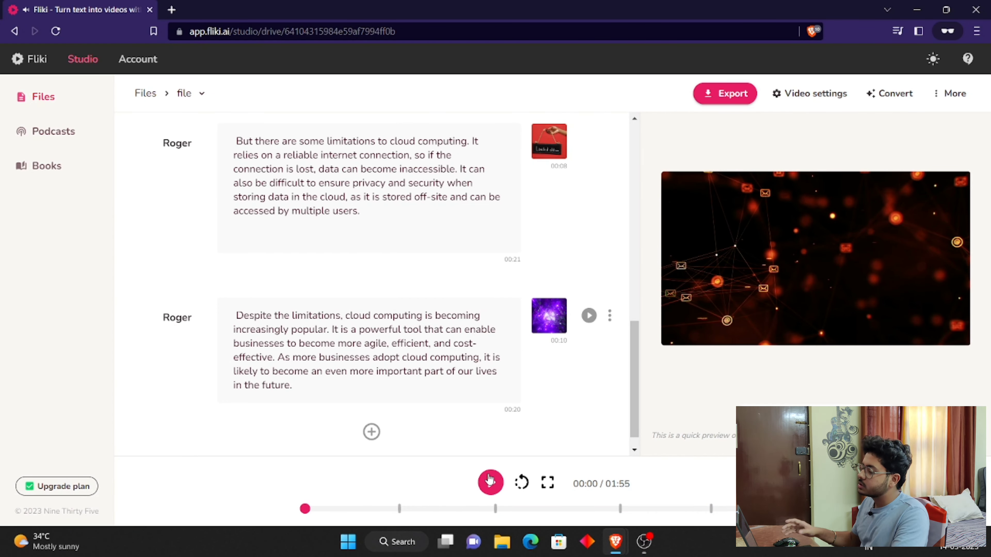
pyautogui.click(730, 102)
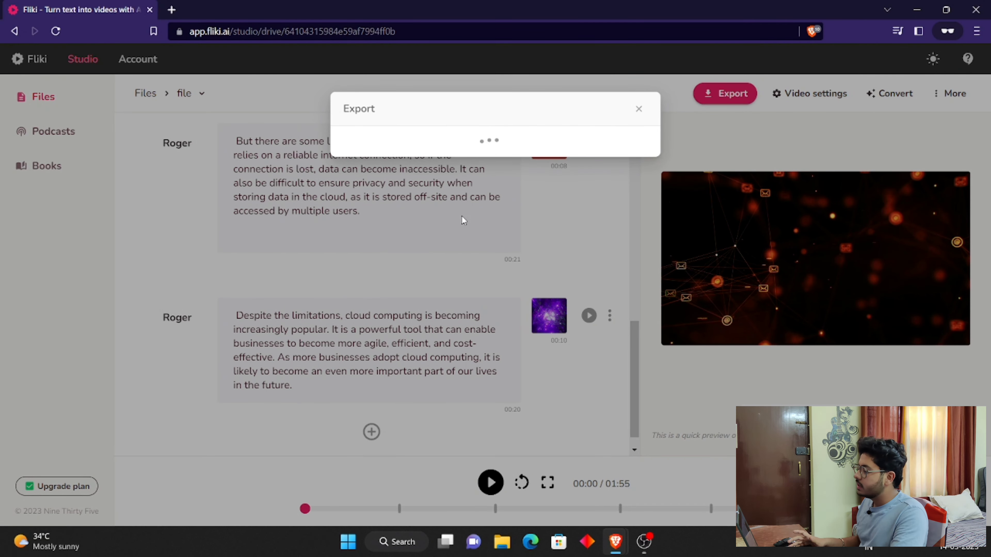